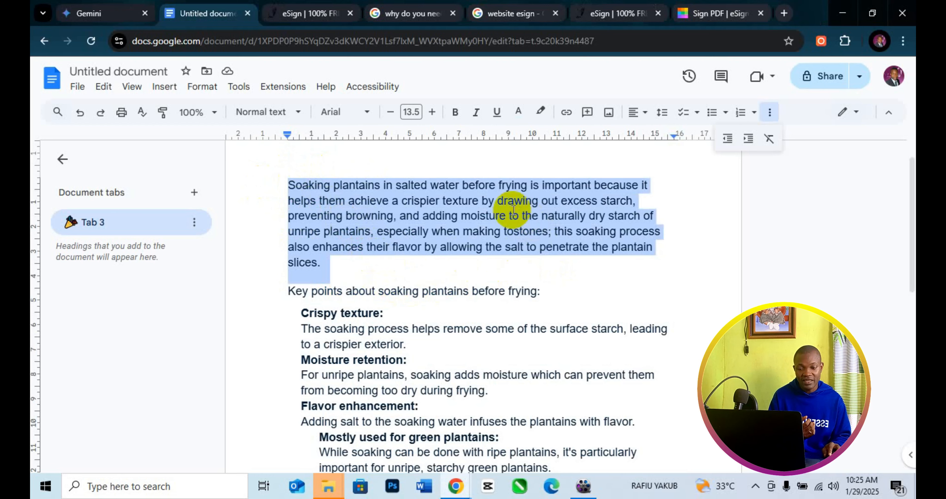
Increase the indent of the opening paragraph about soaking plantains by three levels
left_click(771, 117)
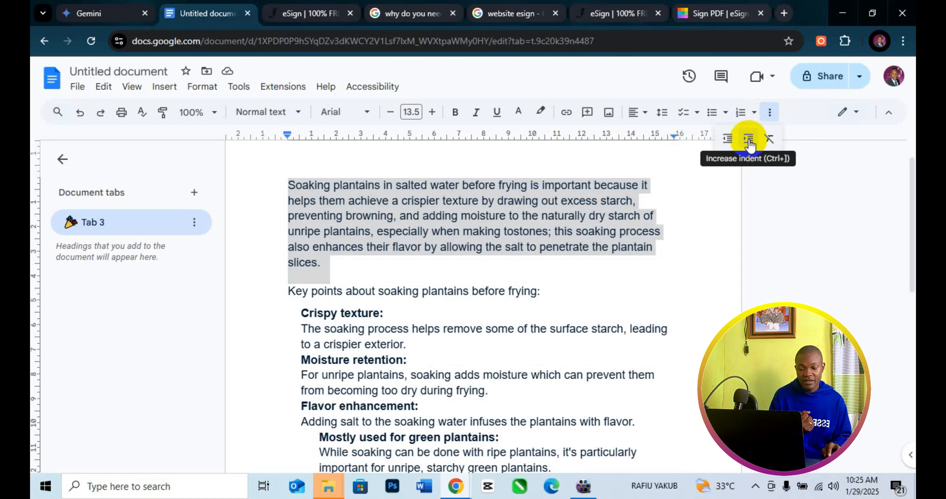
left_click(749, 144)
left_click(749, 144)
left_click(749, 144)
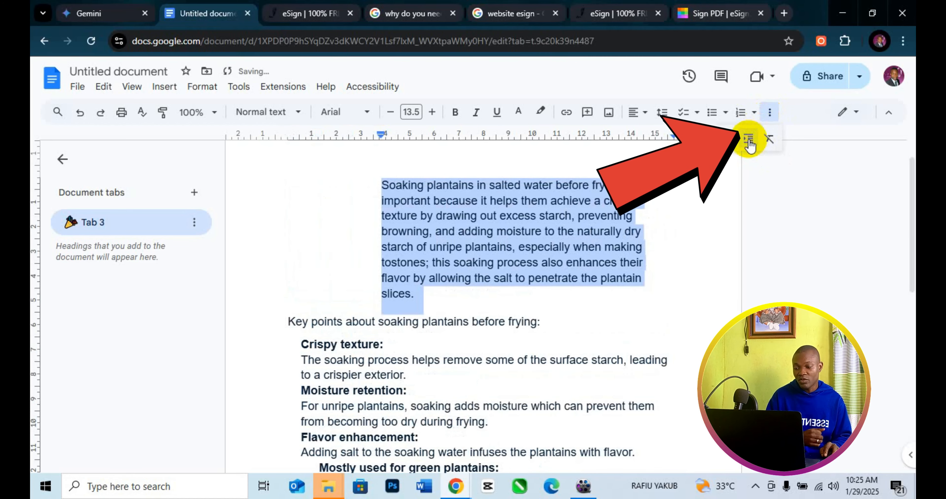
left_click(282, 227)
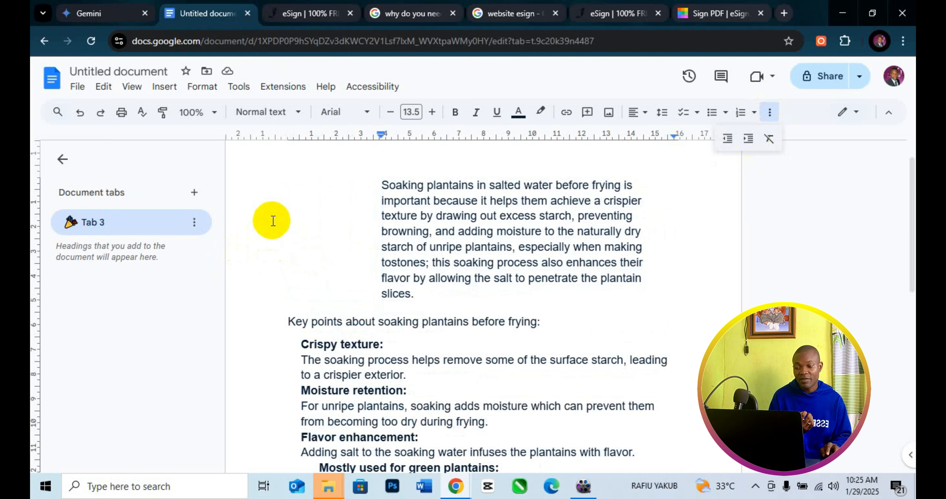
left_click(820, 38)
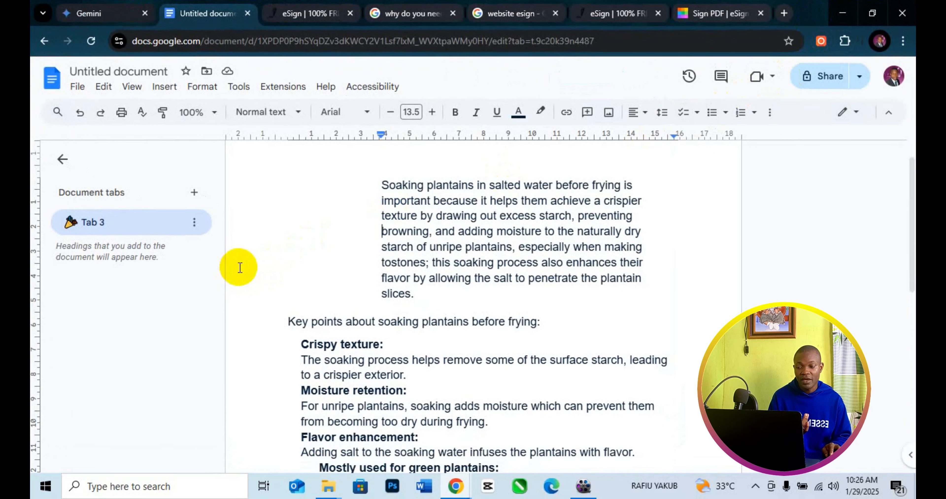
Insert the man's portrait photo from the computer's Downloads folder into the opening paragraph, before the word "browning"
left_click(859, 17)
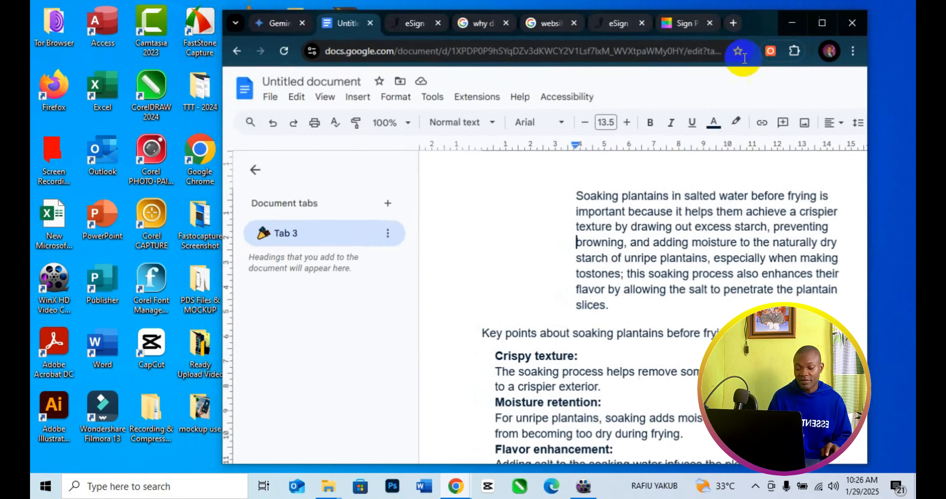
left_click(362, 101)
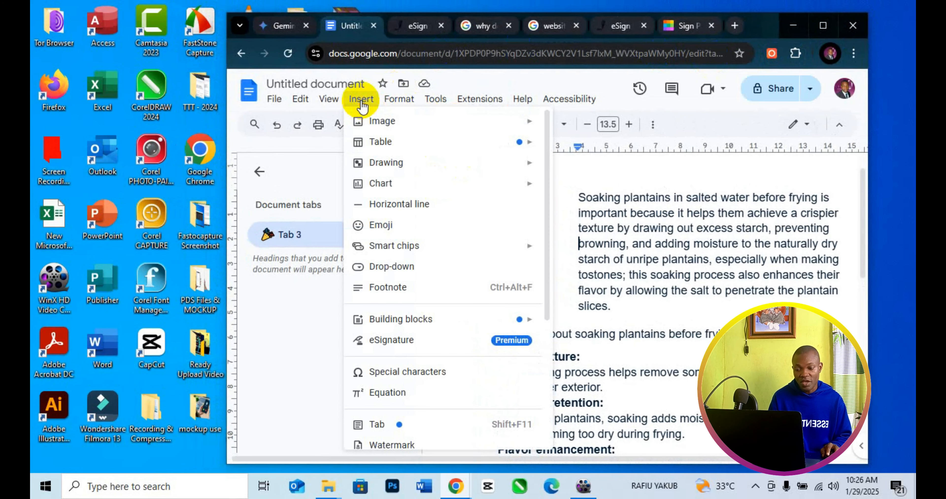
mouse_move(381, 124)
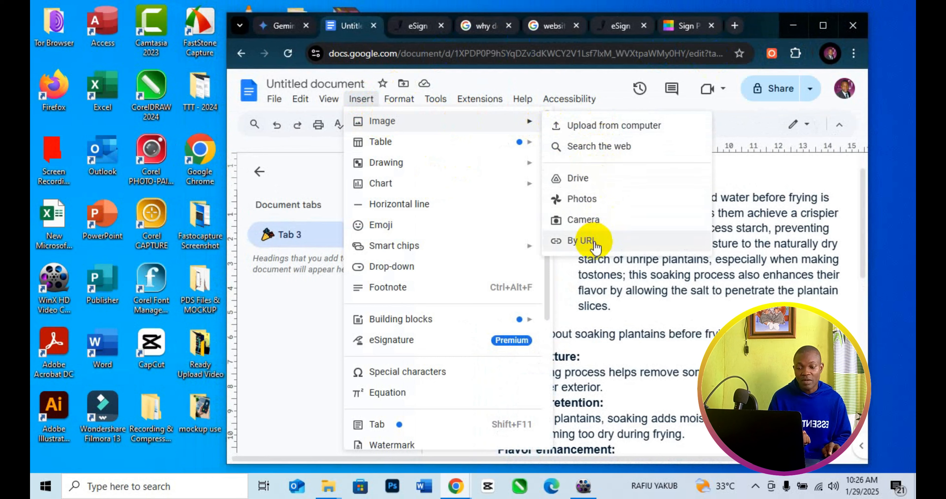
left_click(639, 127)
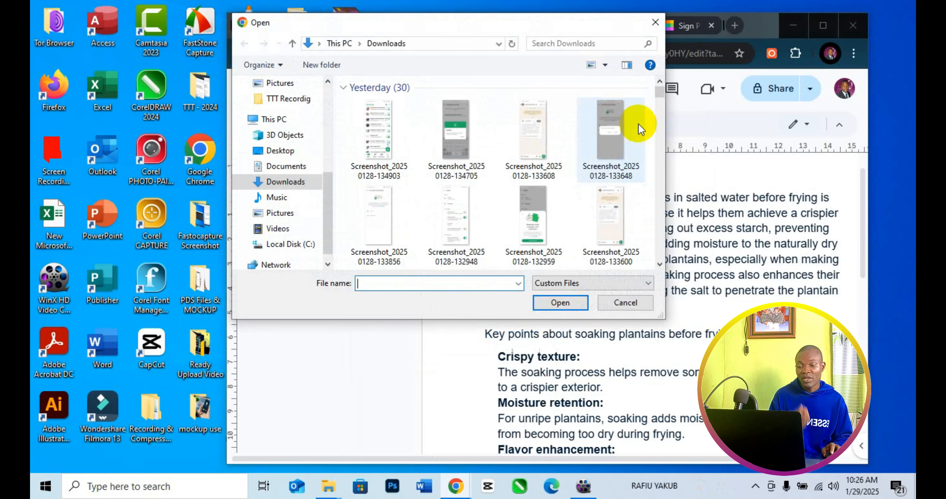
scroll(516, 184, "down", 10)
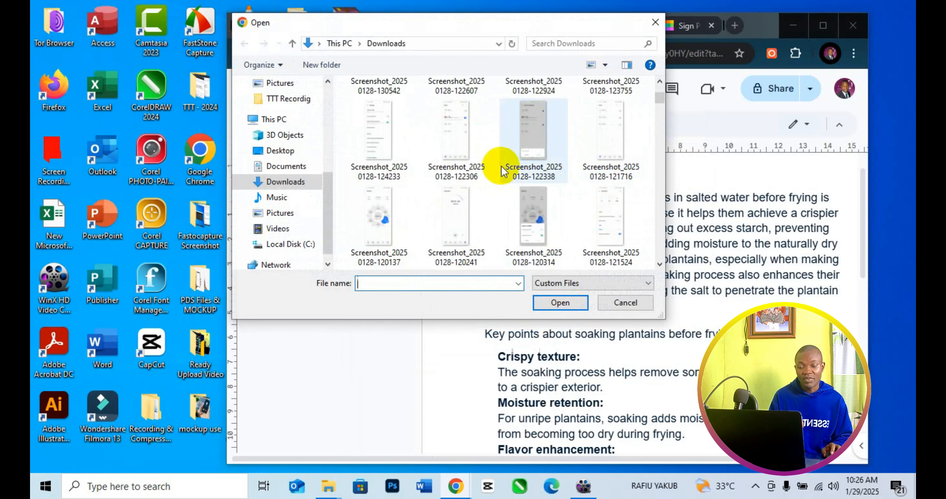
scroll(503, 171, "down", 10)
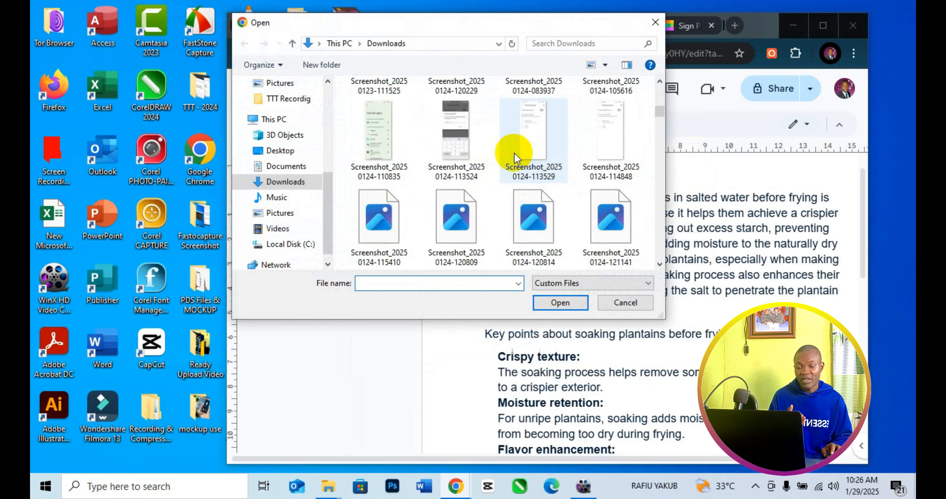
scroll(515, 154, "down", 10)
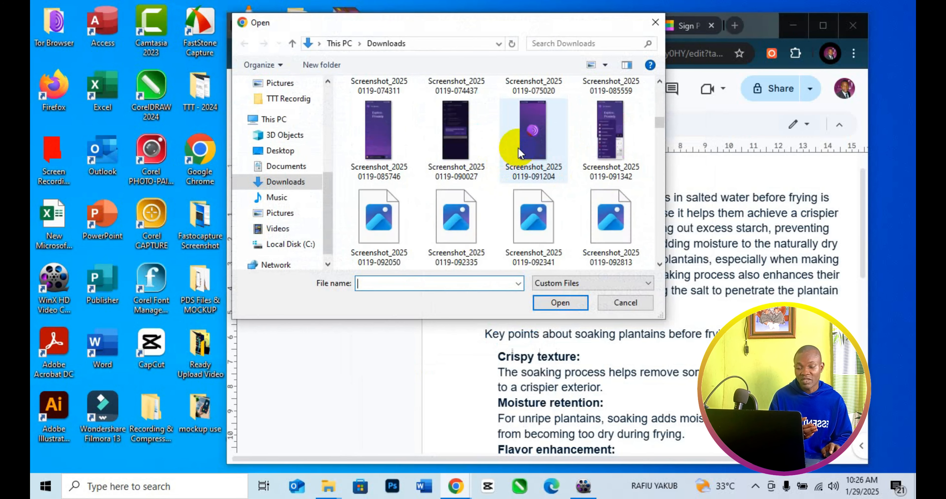
scroll(518, 151, "down", 3)
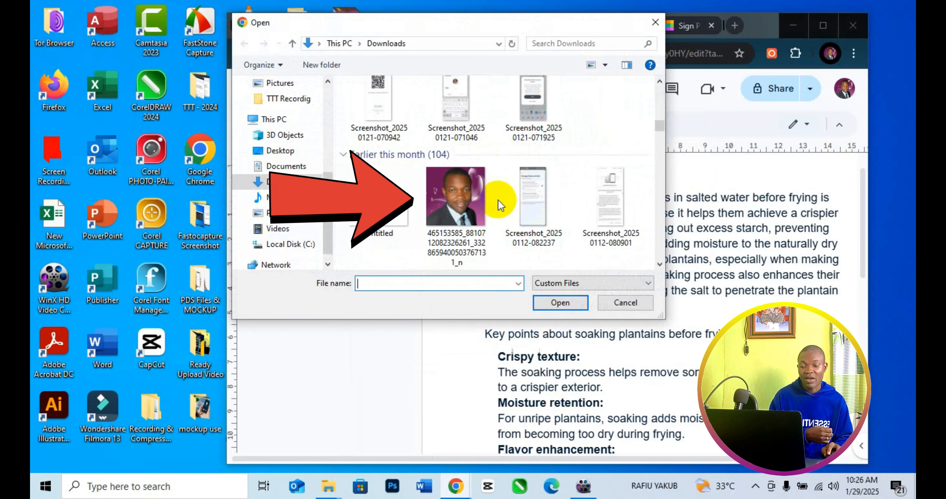
left_click(474, 203)
left_click(559, 302)
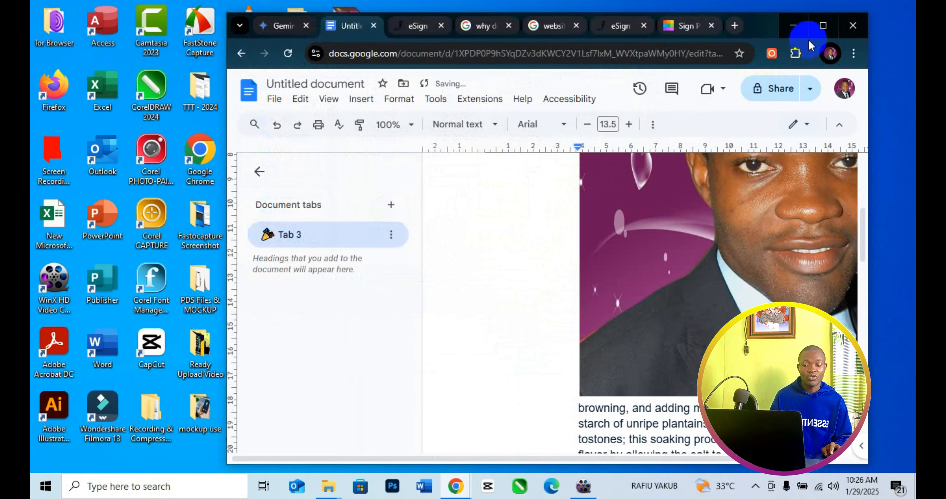
left_click(823, 25)
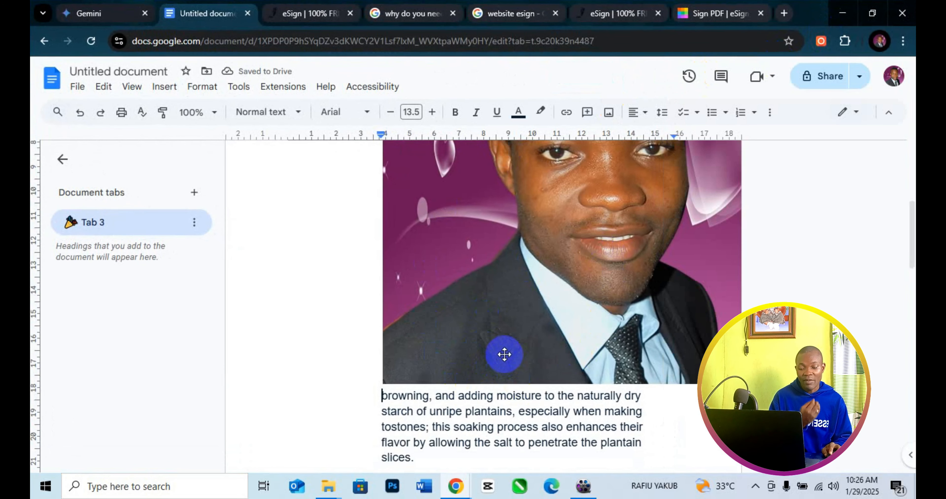
Shrink the inserted portrait photo proportionally to about 4.7 cm wide
left_click(504, 353)
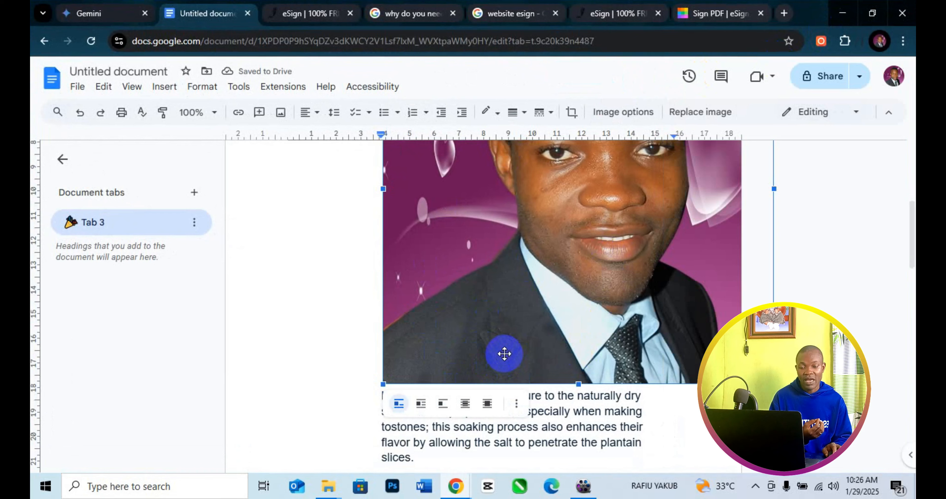
scroll(629, 270, "up", 6)
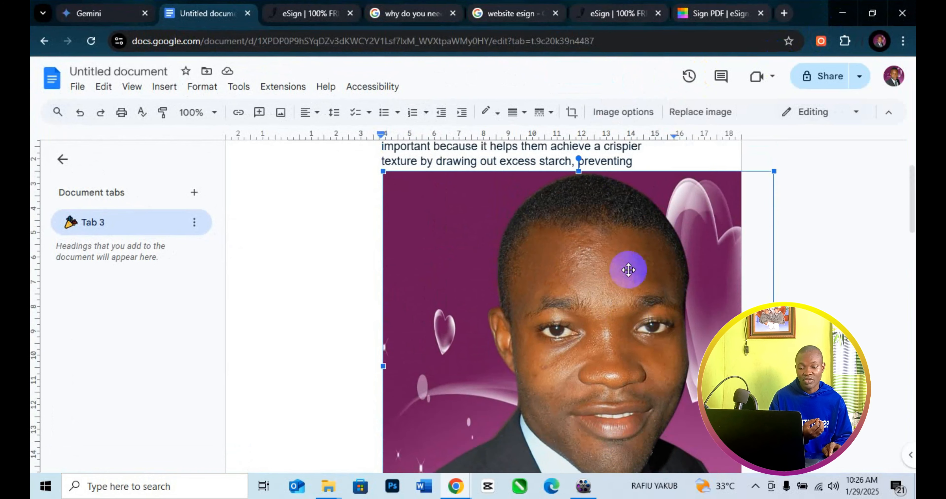
left_click_drag(773, 254, 589, 372)
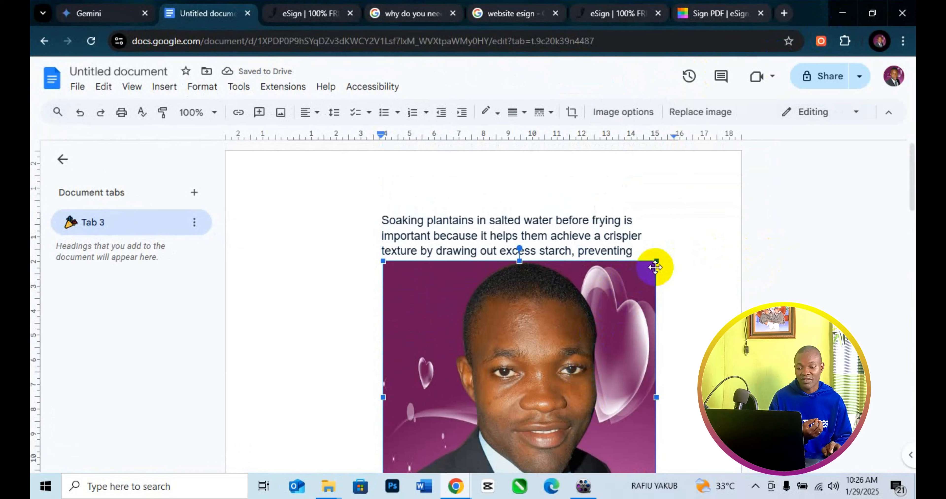
left_click_drag(654, 268, 515, 401)
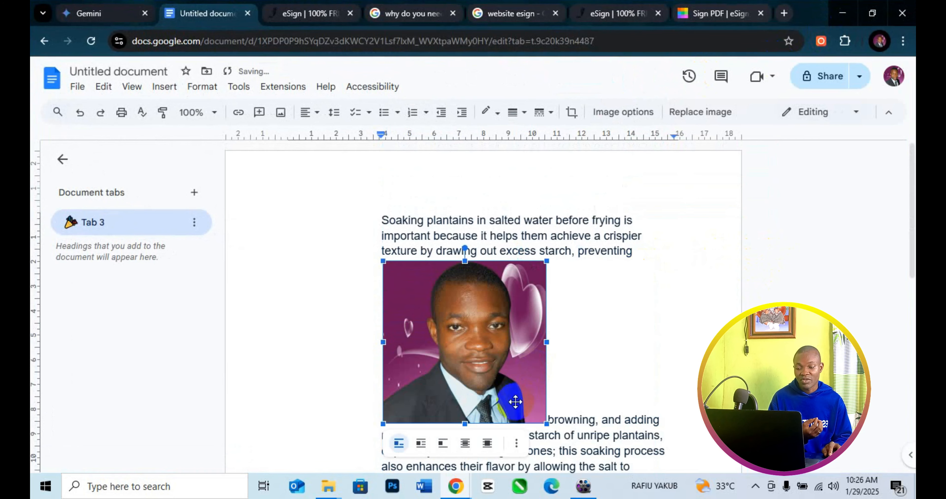
left_click_drag(546, 261, 508, 321)
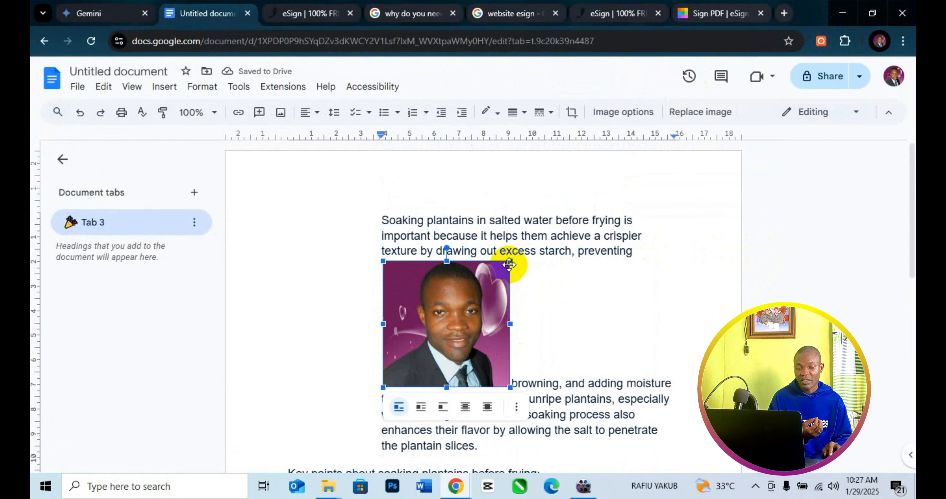
left_click_drag(509, 264, 497, 274)
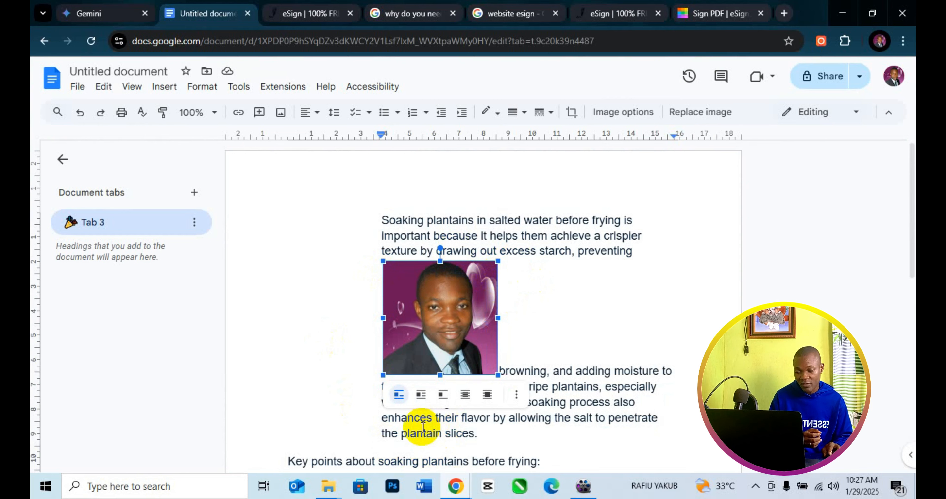
Place the photo at the right side of the opening paragraph with the text wrapped around it
left_click(420, 395)
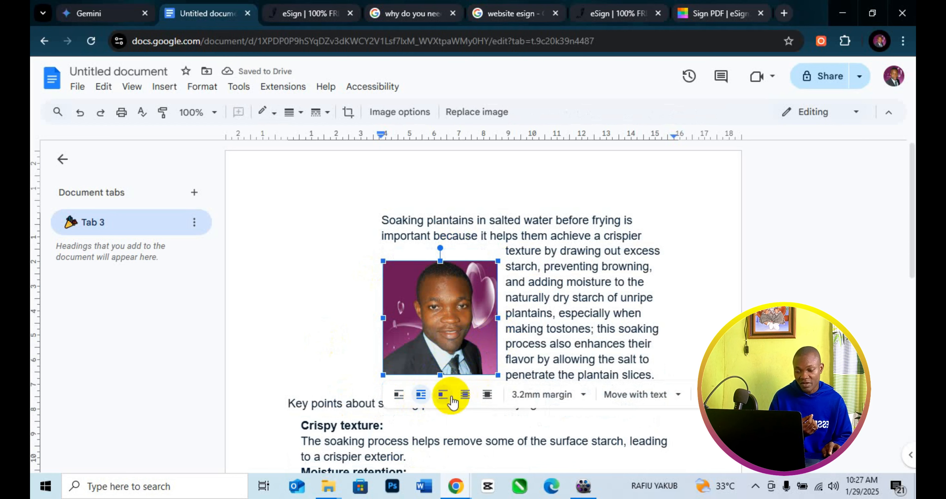
left_click(399, 395)
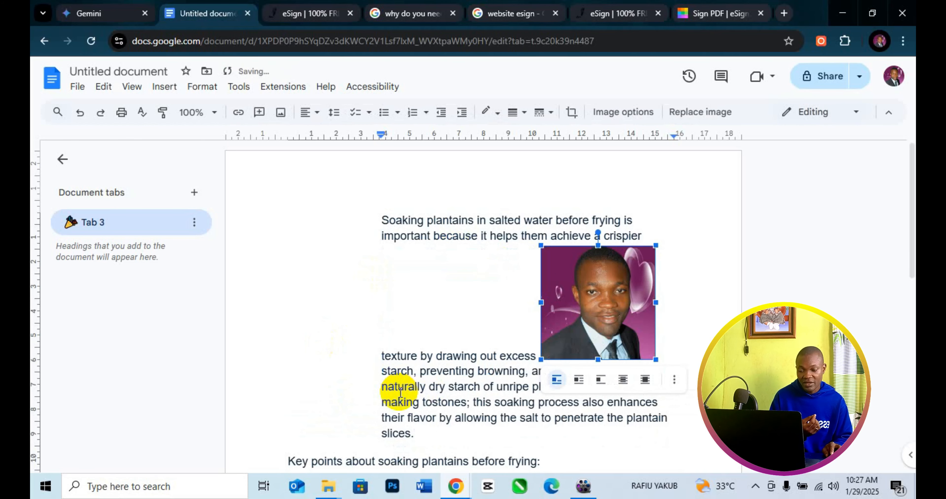
left_click(579, 379)
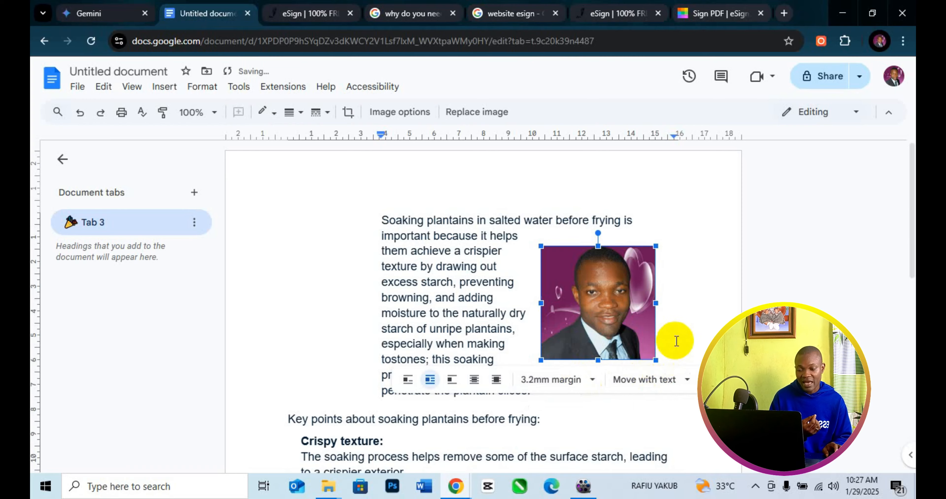
scroll(677, 335, "down", 3)
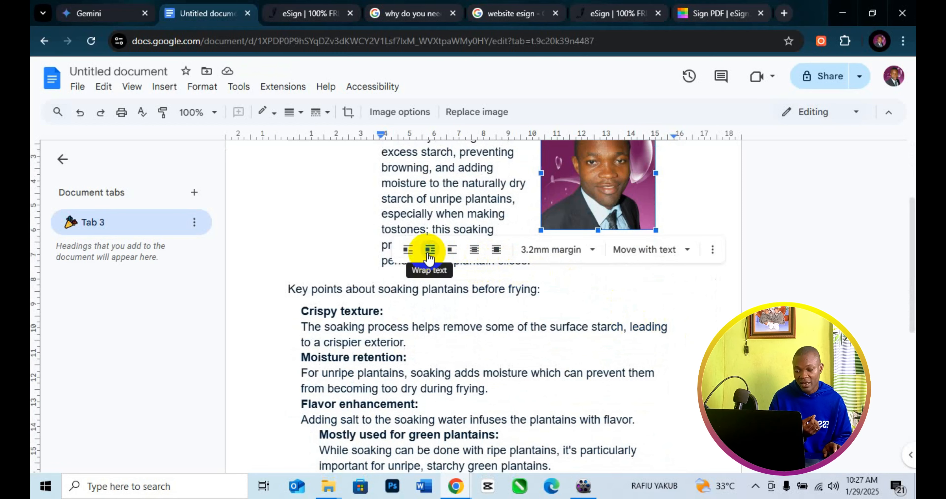
Set the photo in line, move it to the left side of the opening paragraph, and wrap the text around it
left_click(417, 251)
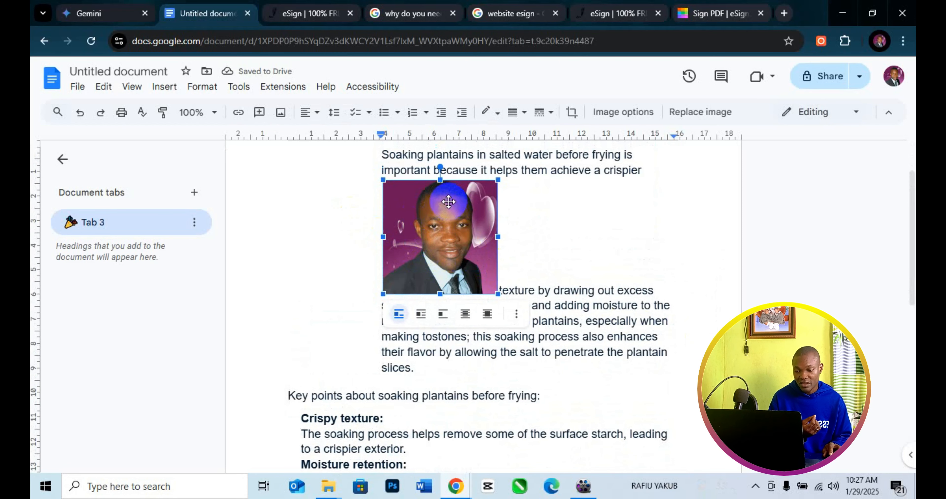
scroll(451, 228, "down", 2)
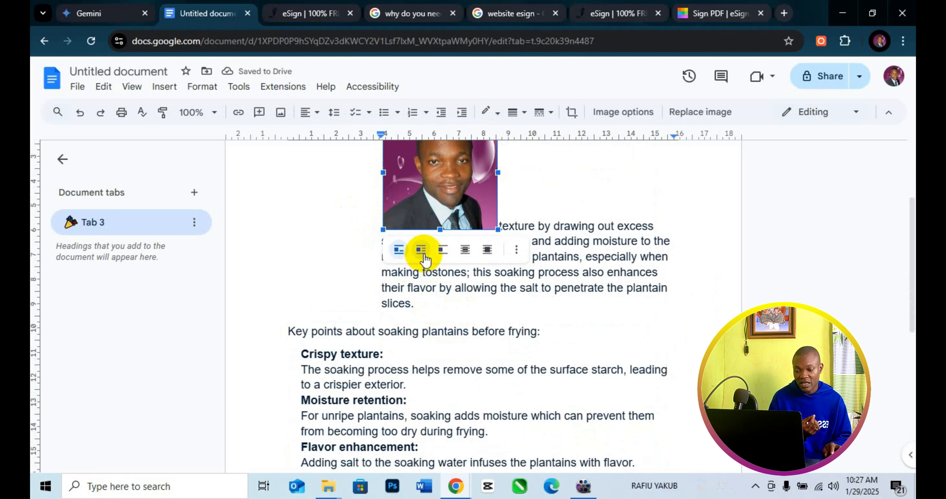
left_click(421, 254)
scroll(492, 242, "up", 2)
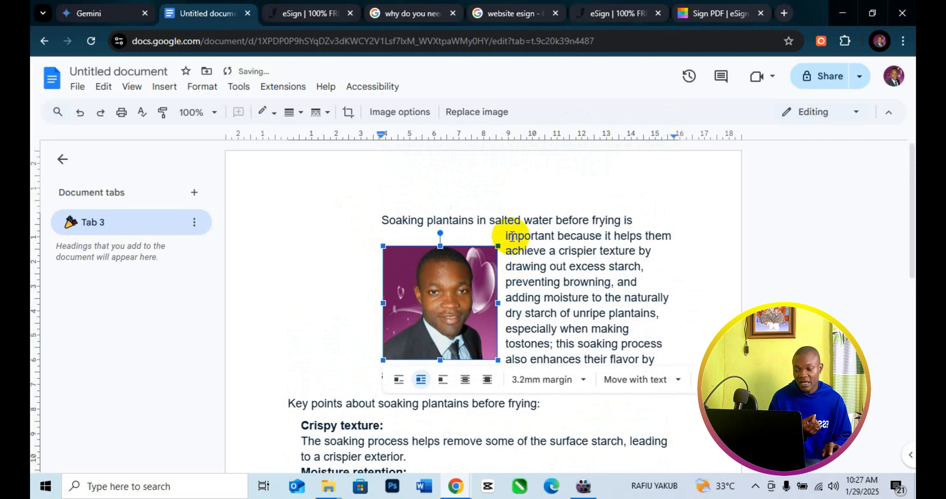
Decrease the indent of the opening paragraph by two levels
left_click(389, 220)
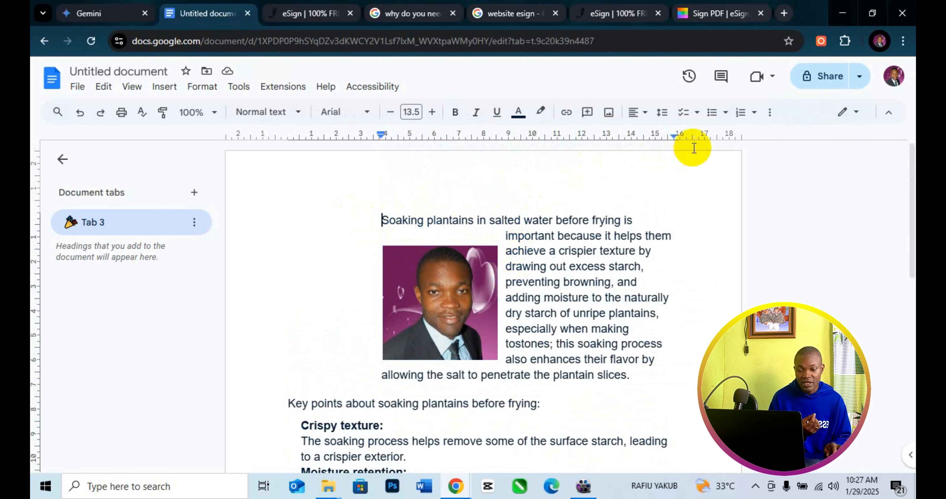
left_click(769, 113)
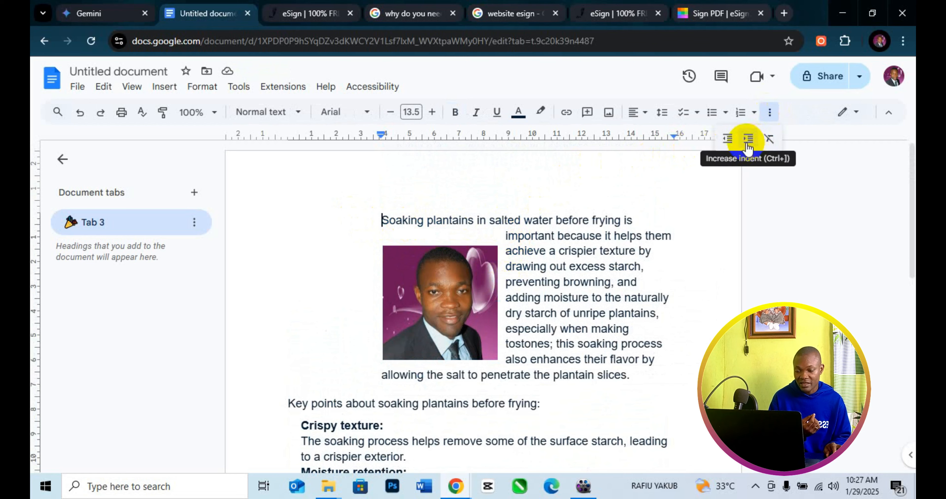
left_click(730, 142)
left_click(730, 141)
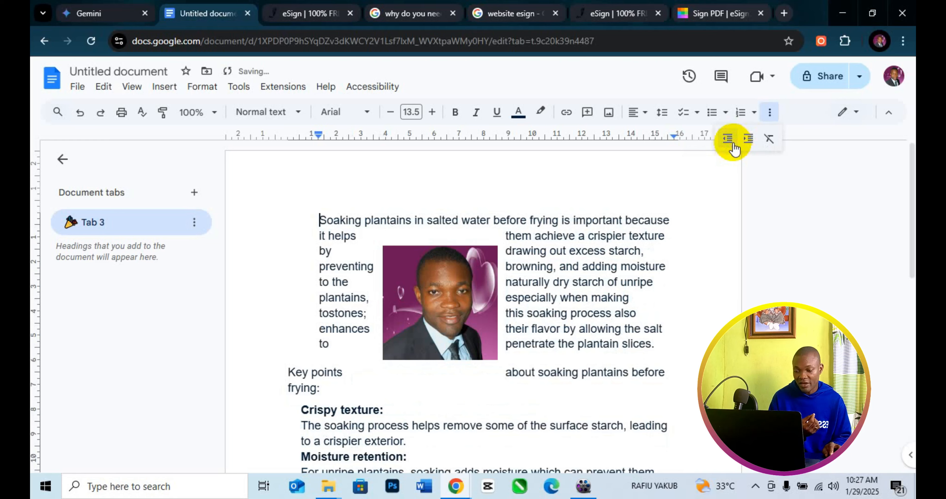
Move the wrapped photo to the left margin so the opening paragraph flows entirely on its right side
left_click(435, 266)
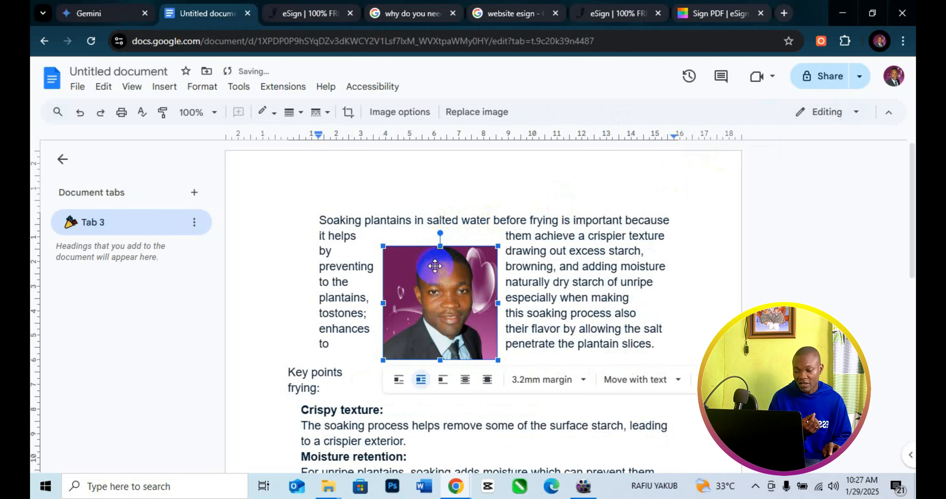
left_click_drag(434, 266, 350, 247)
scroll(404, 264, "down", 2)
left_click(562, 328)
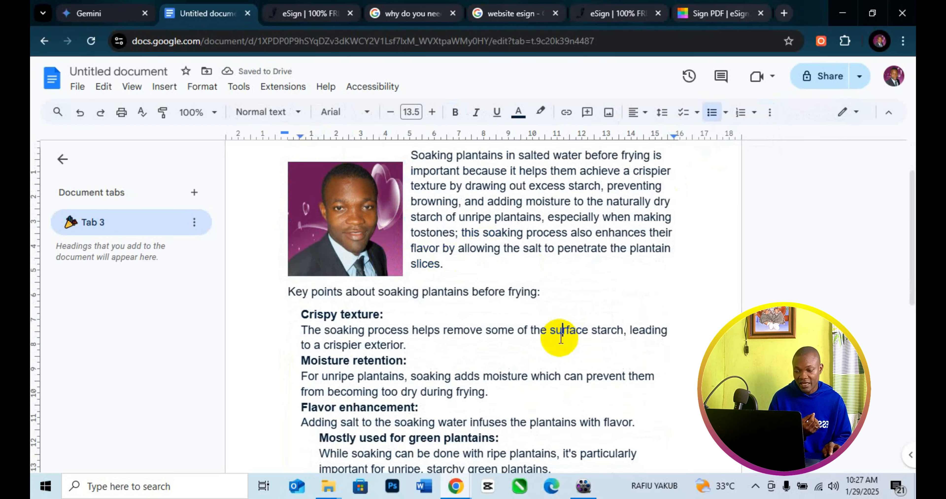
Stretch the photo's height to about 5 cm so its top edge lines up with the paragraph's first line
scroll(519, 319, "up", 2)
left_click(385, 299)
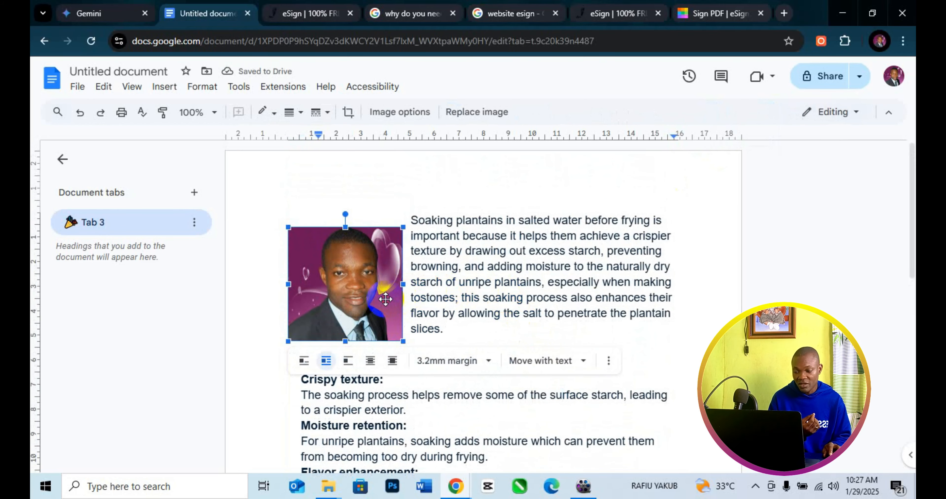
left_click(337, 230)
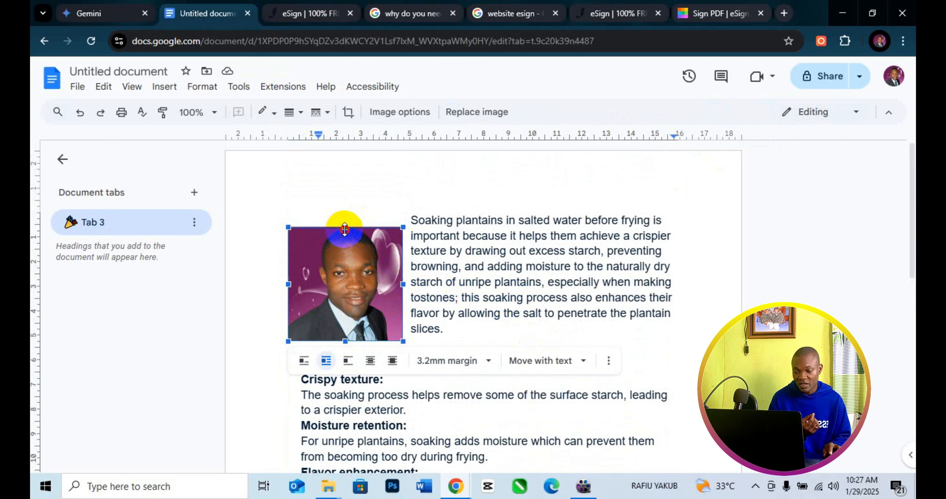
left_click_drag(344, 229, 345, 220)
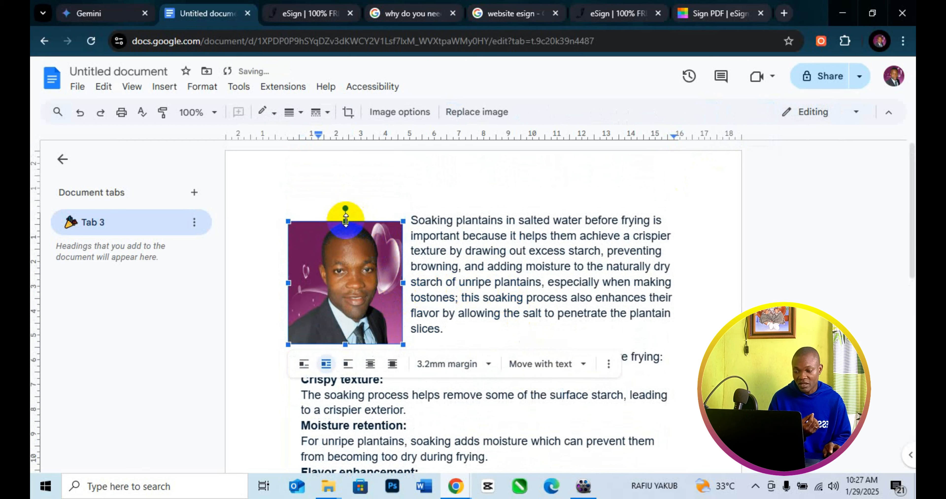
Enlarge the photo proportionally from its upper-left corner to about 5 cm wide beside the opening paragraph
mouse_move(361, 250)
left_mouse_down()
mouse_move(361, 241)
mouse_move(367, 252)
left_mouse_up()
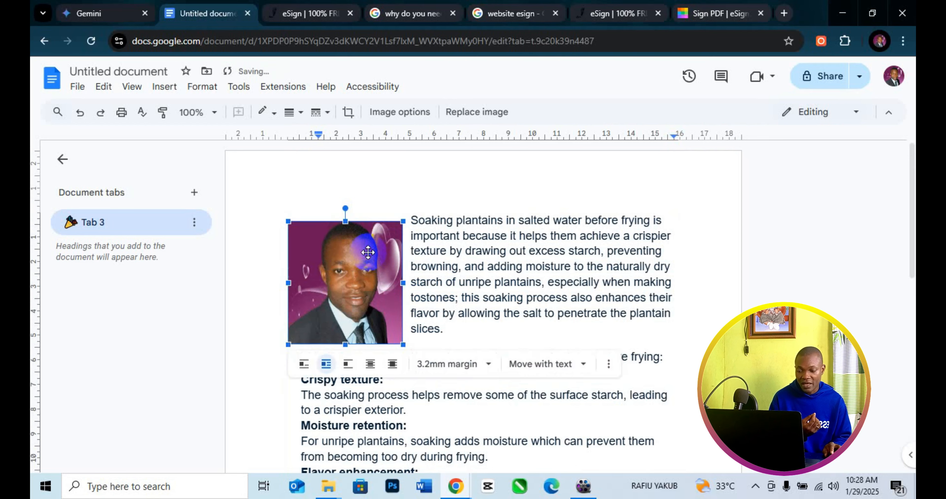
left_click(443, 298)
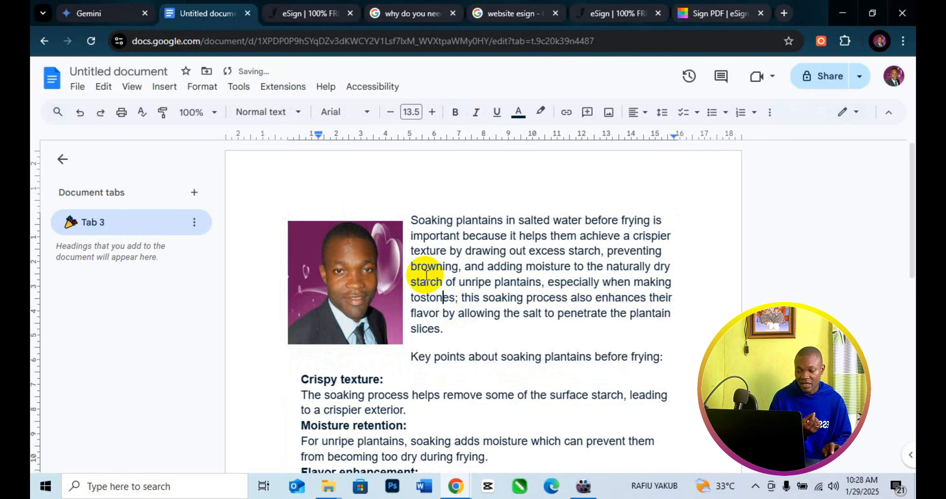
left_click(399, 257)
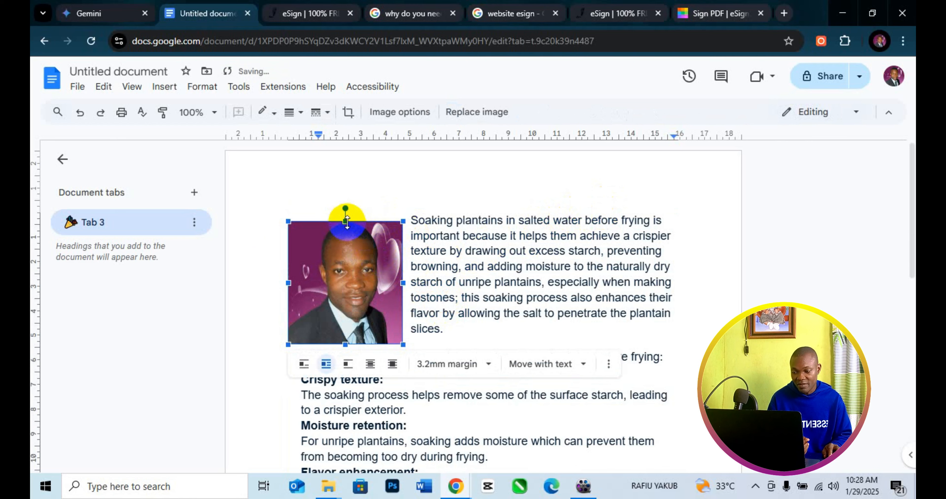
left_click_drag(288, 221, 280, 216)
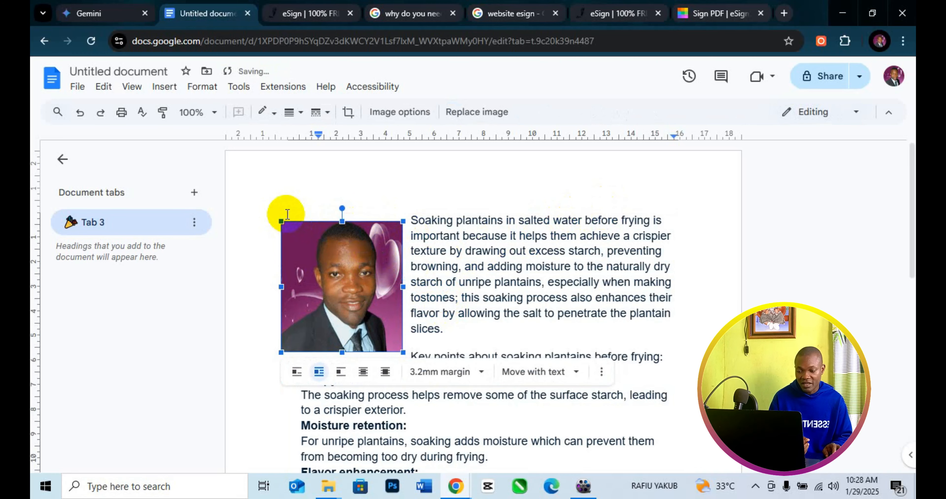
scroll(466, 312, "down", 3)
left_click(468, 305)
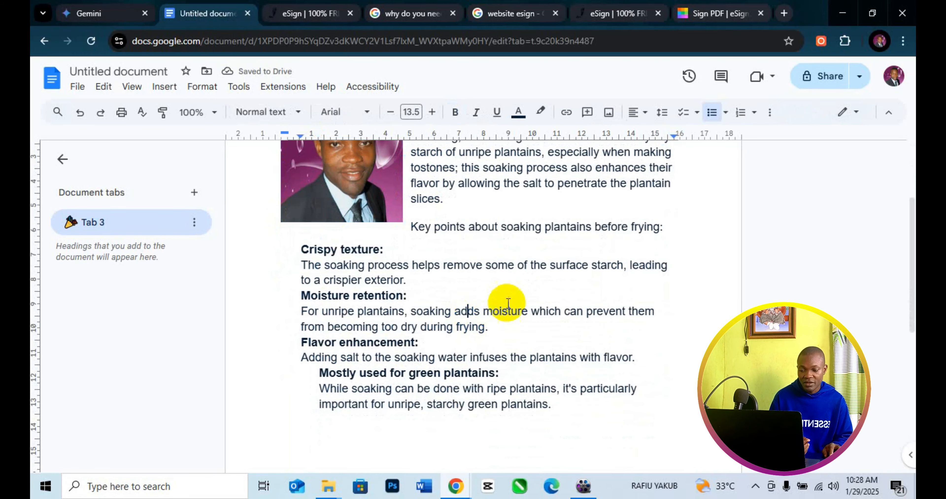
scroll(503, 301, "up", 3)
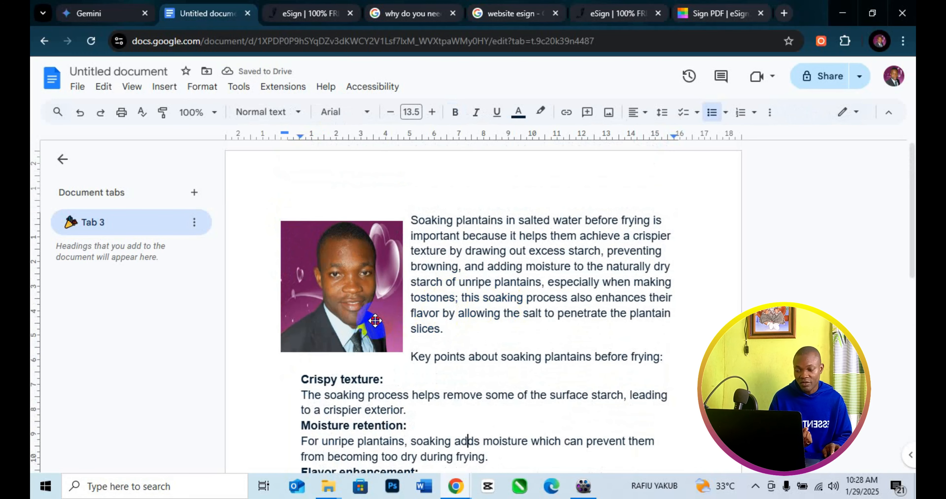
Reduce the font size of the whole opening paragraph to 11.5
left_click(371, 316)
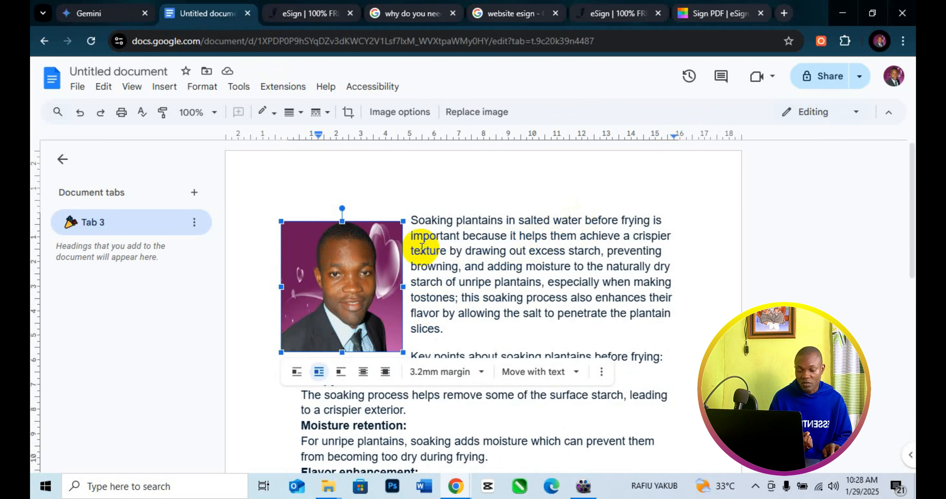
left_click(409, 234)
left_click(410, 221)
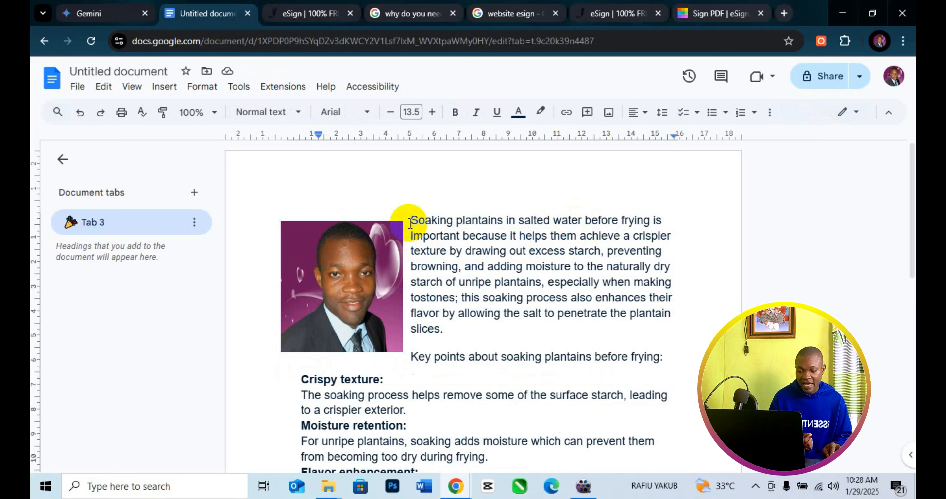
left_click_drag(410, 221, 611, 327)
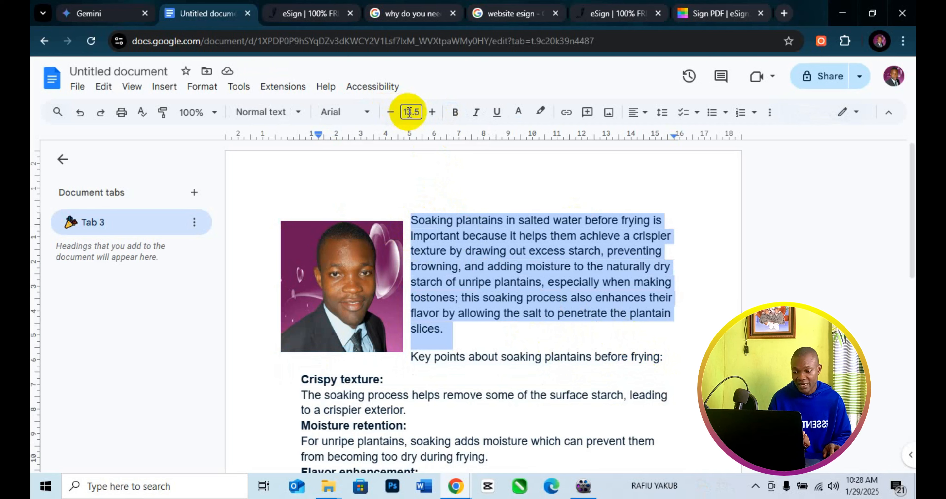
left_click(391, 112)
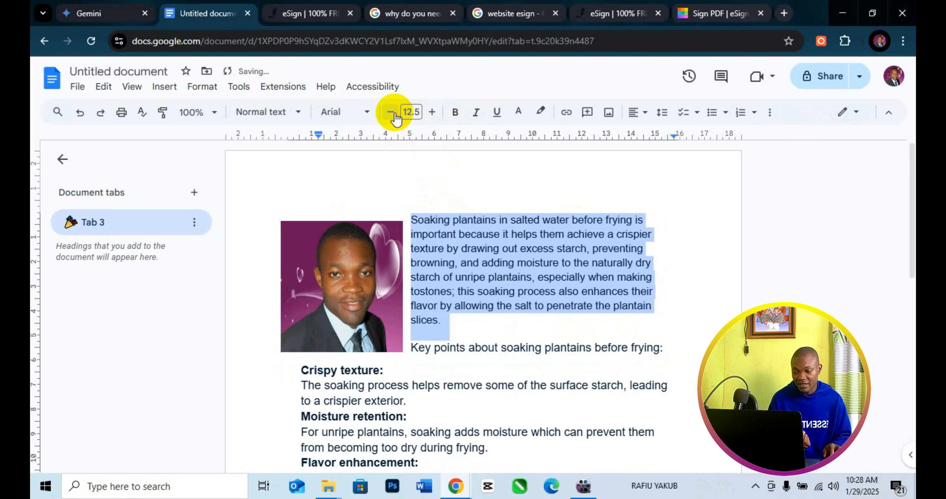
left_click(391, 112)
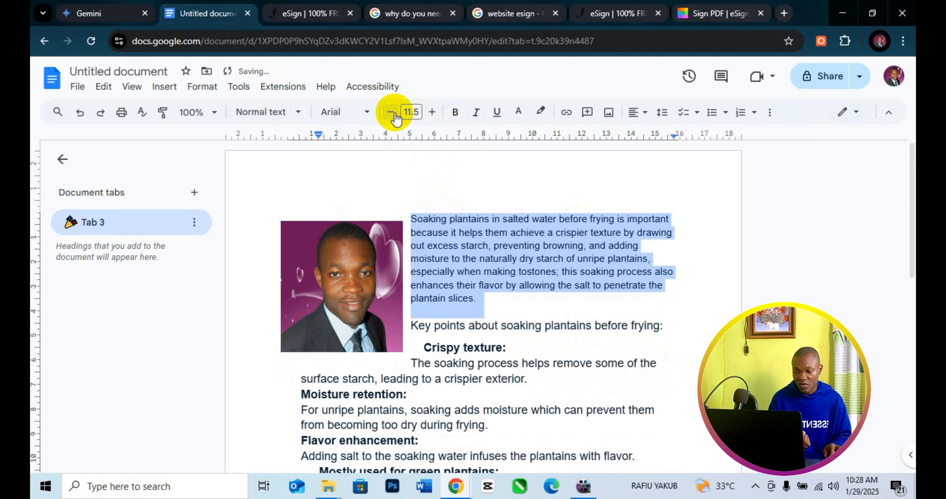
Try a font size of 15.5 on the opening paragraph and return it to 13.5
left_click(432, 112)
left_click(431, 112)
left_click(432, 113)
left_click(432, 112)
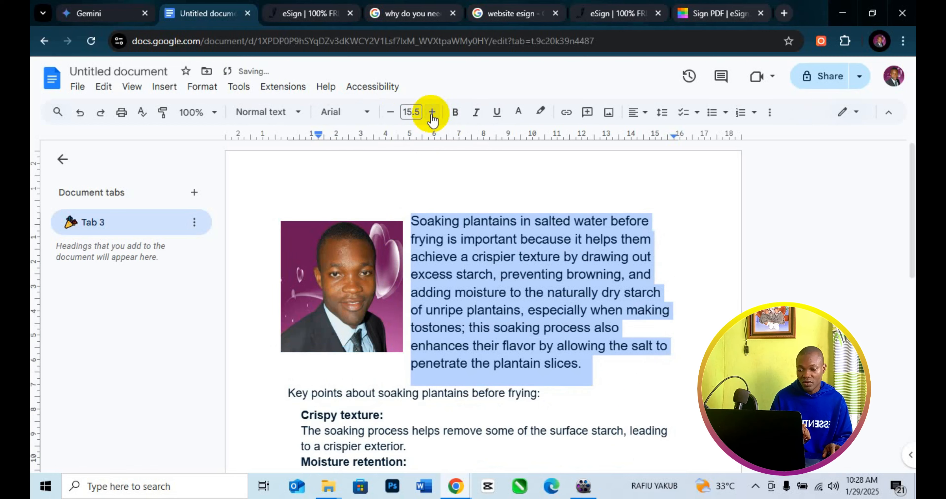
left_click(392, 112)
left_click(391, 112)
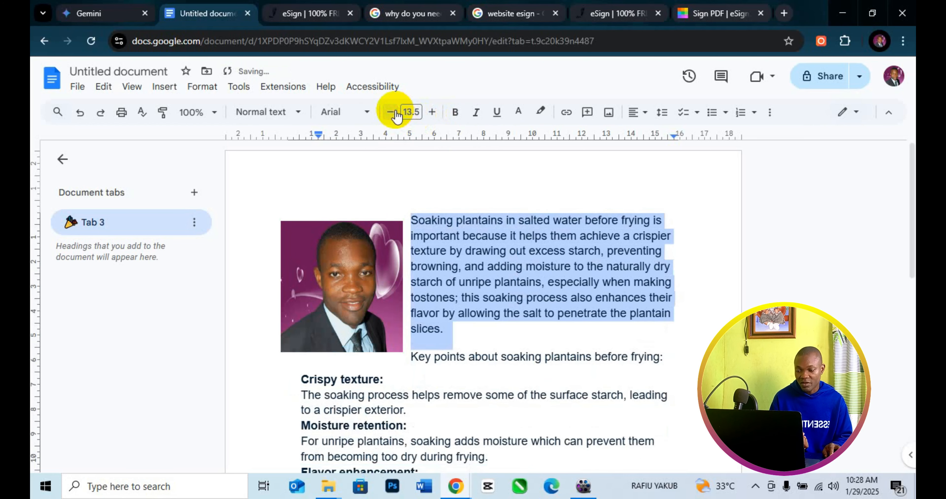
Stretch the photo's height to about 5.6 cm and shift it slightly right so its left edge meets the text margin
left_click(381, 261)
left_click_drag(376, 261, 345, 212)
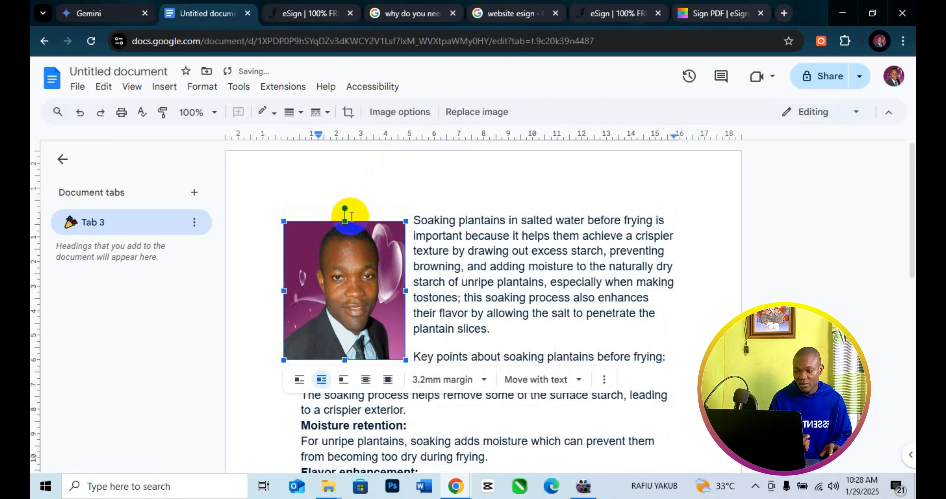
left_click(459, 251)
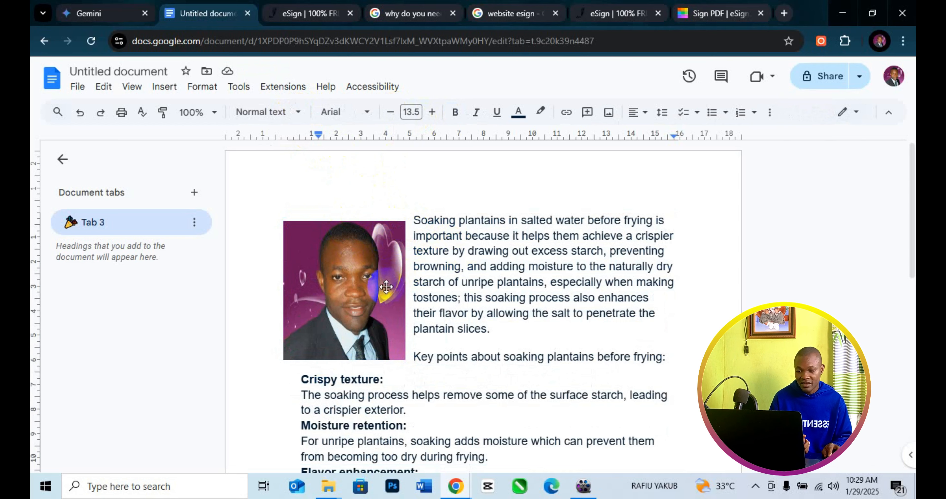
left_click_drag(378, 315, 378, 310)
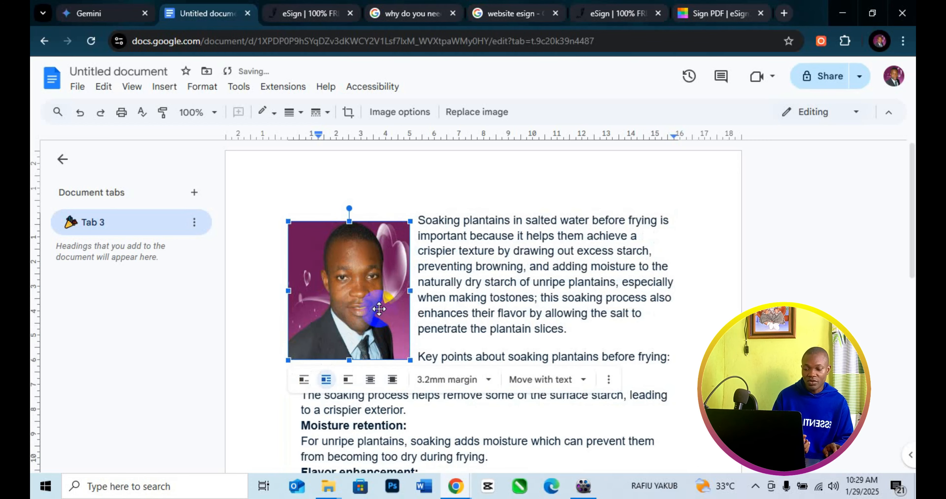
left_click(472, 297)
scroll(580, 282, "down", 3)
scroll(583, 285, "up", 2)
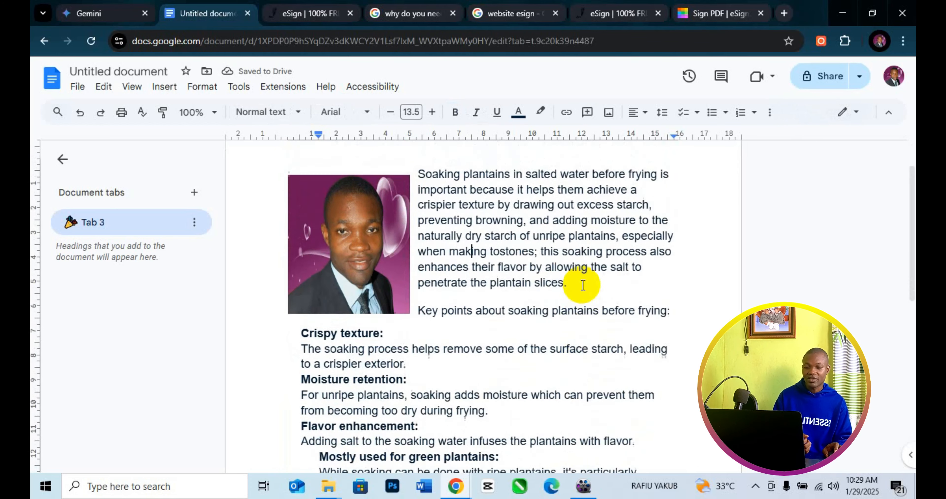
scroll(583, 285, "up", 2)
scroll(583, 286, "down", 5)
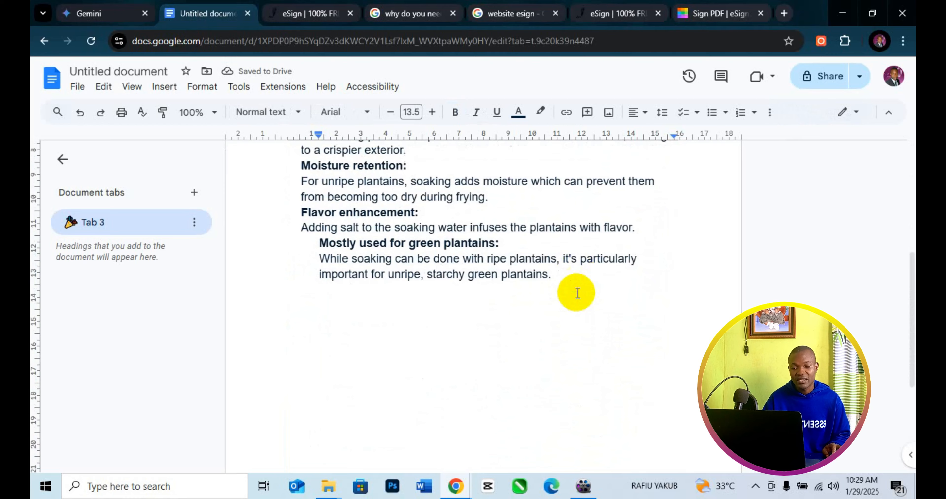
scroll(576, 291, "up", 5)
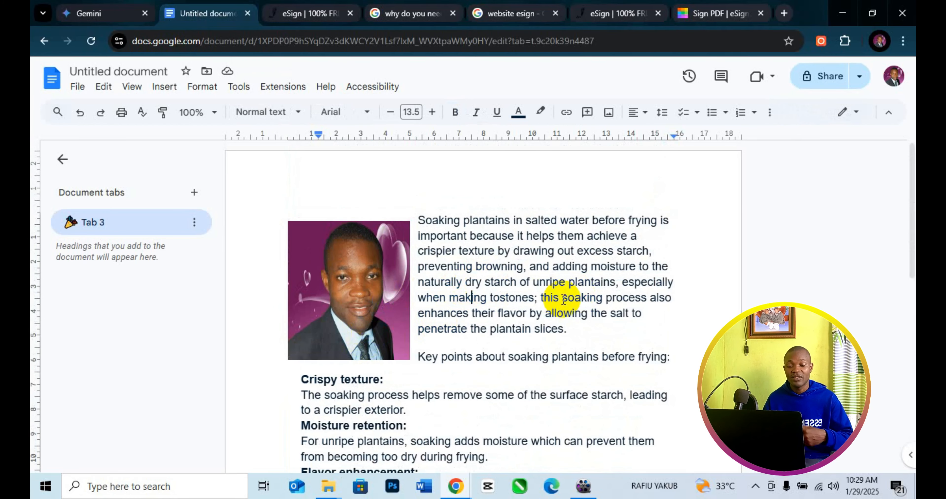